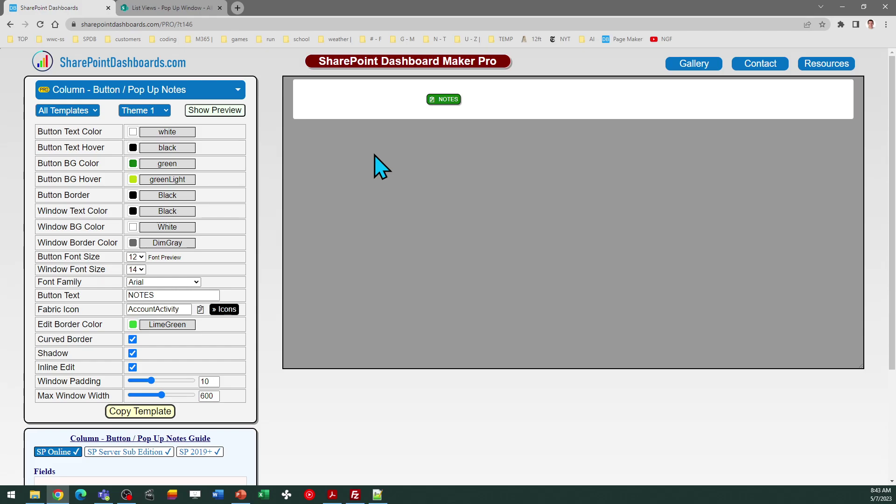
# Step: Preview the NOTES button's pop-up notes window in Dashboard Maker, then go back to SharePoint
pyautogui.click(445, 99)
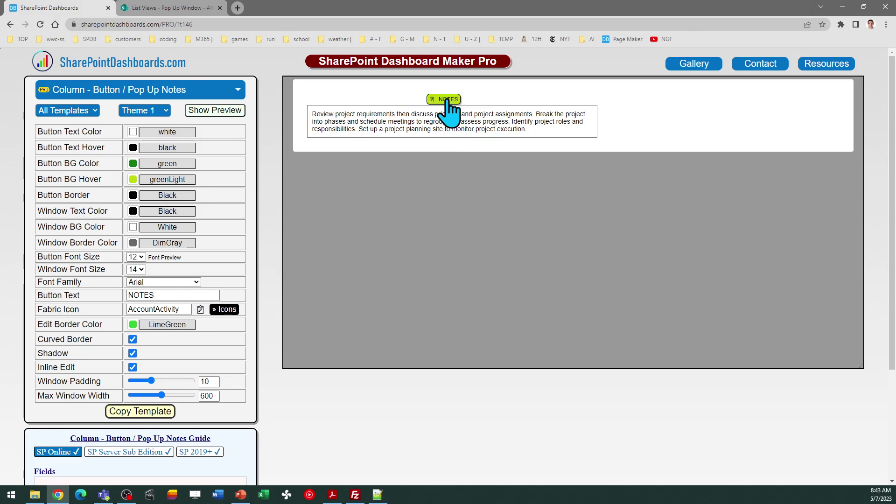
pyautogui.click(531, 76)
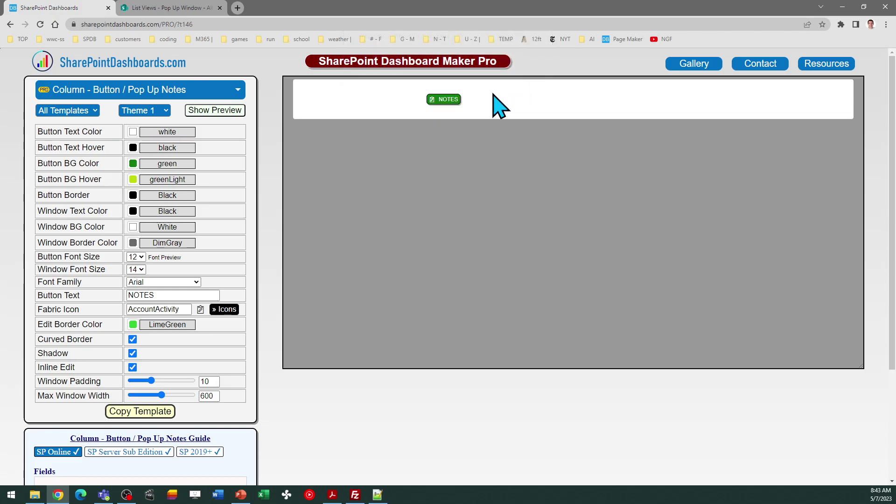
pyautogui.click(177, 9)
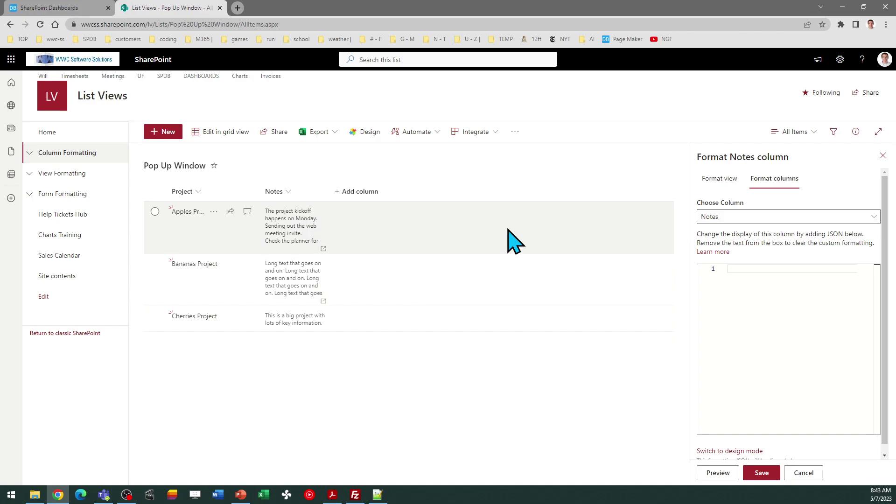
# Step: Close the column formatting pane and view the Bananas Project item's full Notes details
pyautogui.click(883, 155)
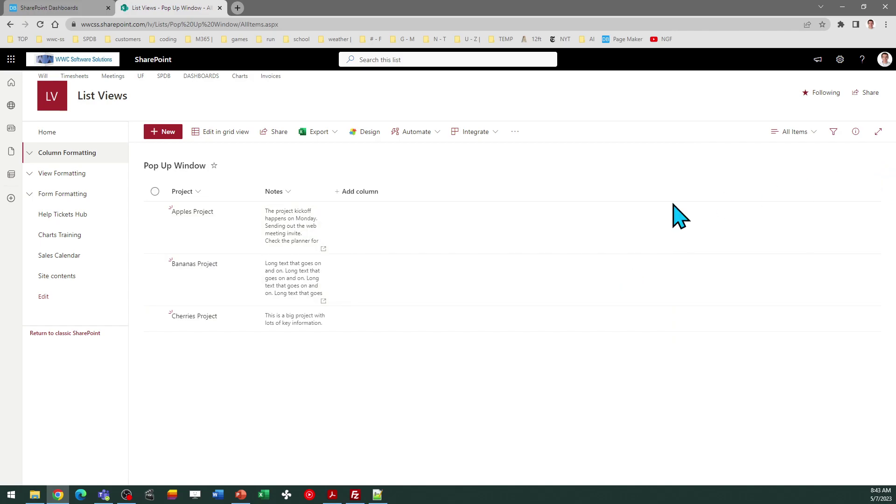
pyautogui.click(295, 280)
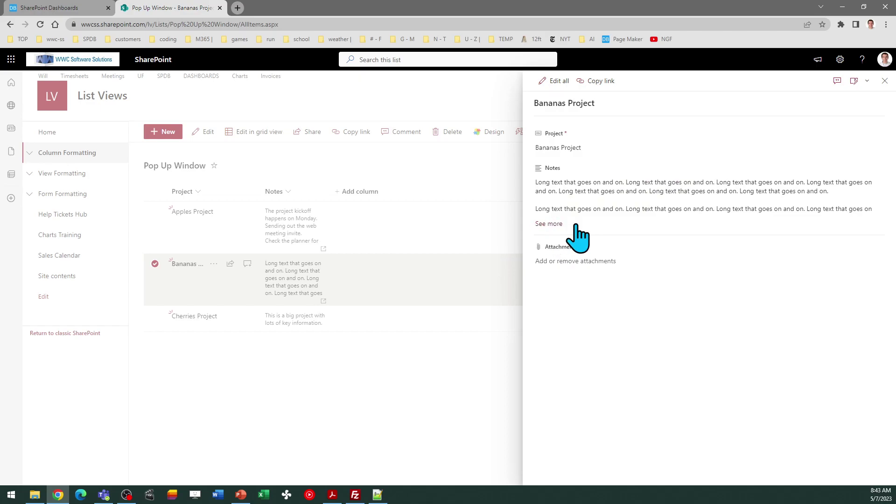
pyautogui.click(884, 81)
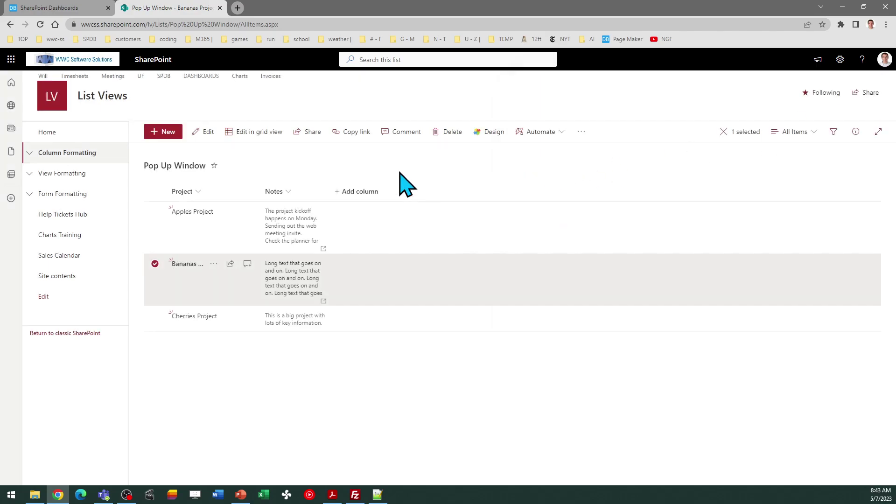
# Step: Compare the blue Theme 2 and gray Theme 3, then copy the green Theme 1 NOTES template
pyautogui.click(70, 9)
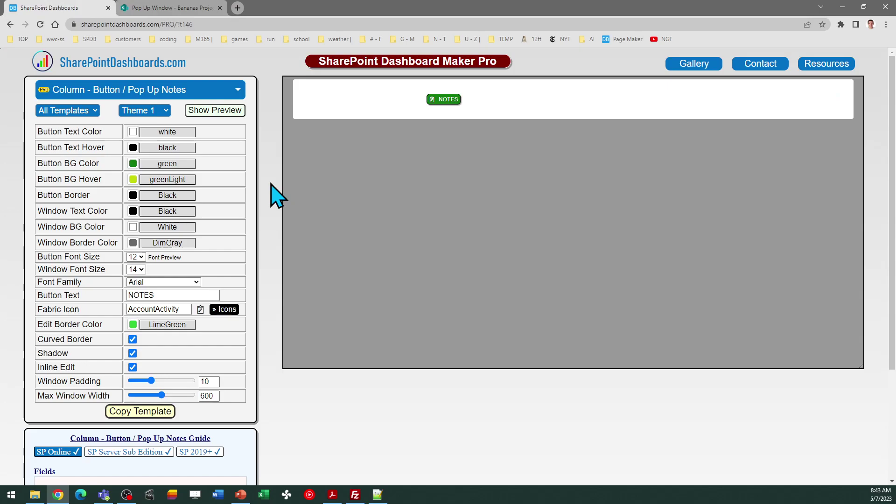
pyautogui.click(162, 113)
pyautogui.click(158, 132)
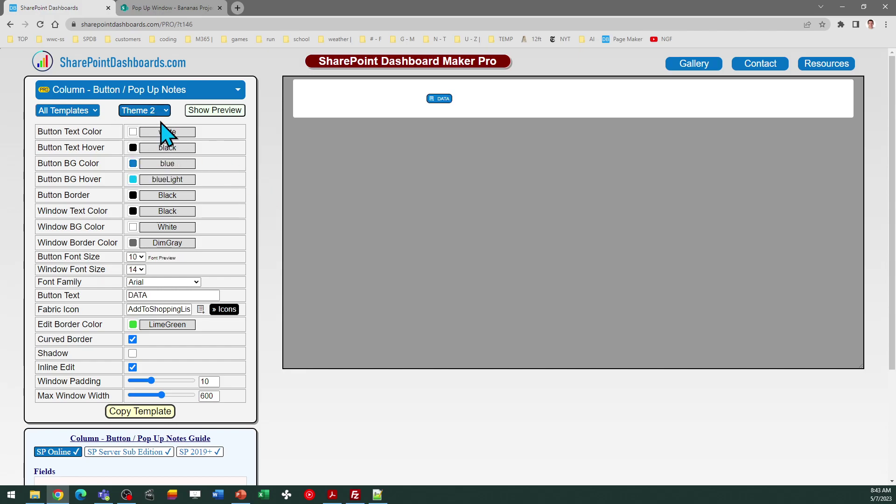
pyautogui.click(162, 112)
pyautogui.click(140, 143)
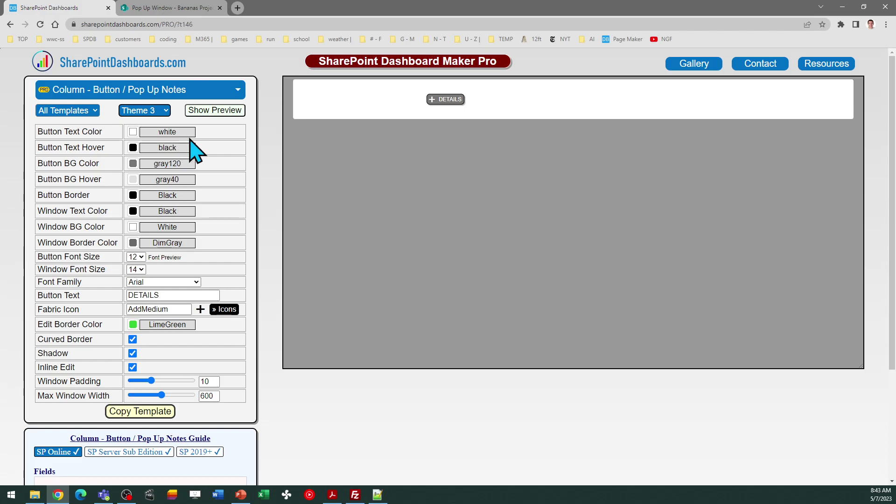
pyautogui.click(164, 114)
pyautogui.click(154, 122)
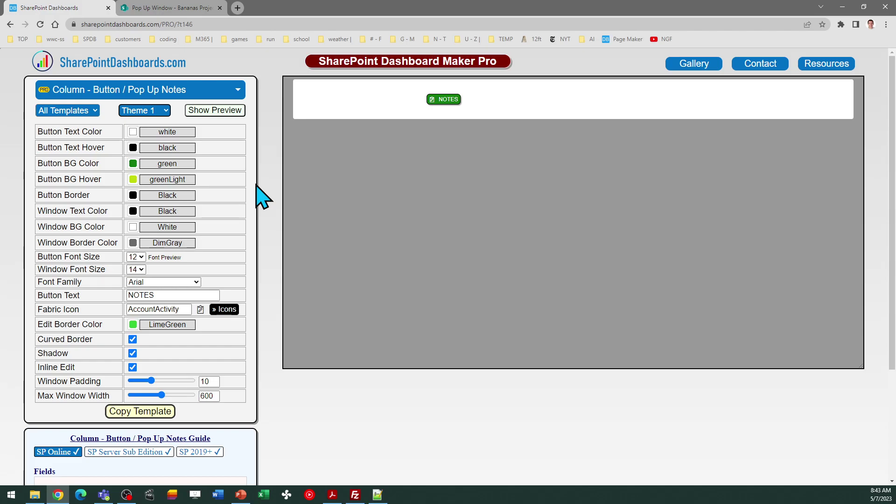
pyautogui.click(156, 414)
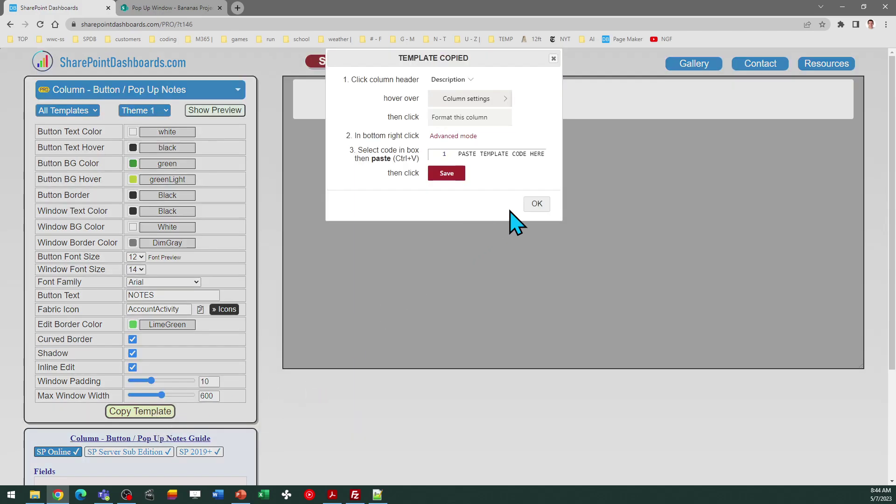
pyautogui.click(537, 204)
# Step: Replace the Notes column's advanced-mode JSON with the copied template and save it
pyautogui.click(169, 8)
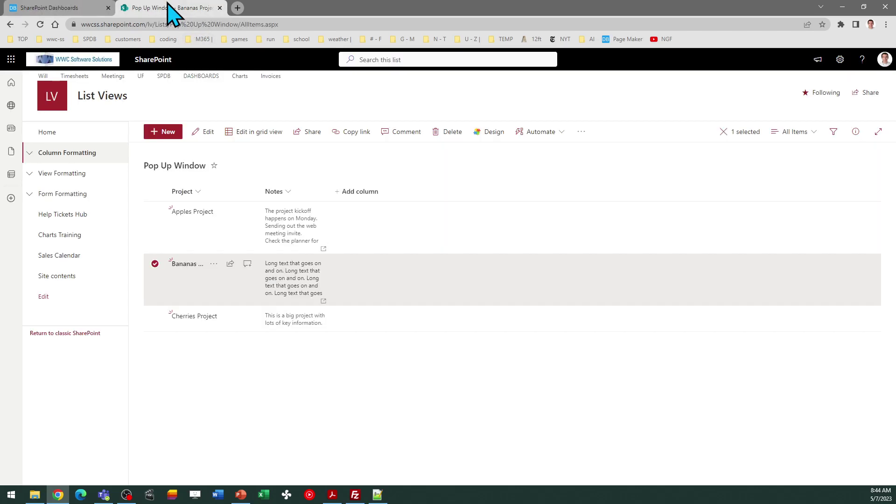
pyautogui.click(288, 192)
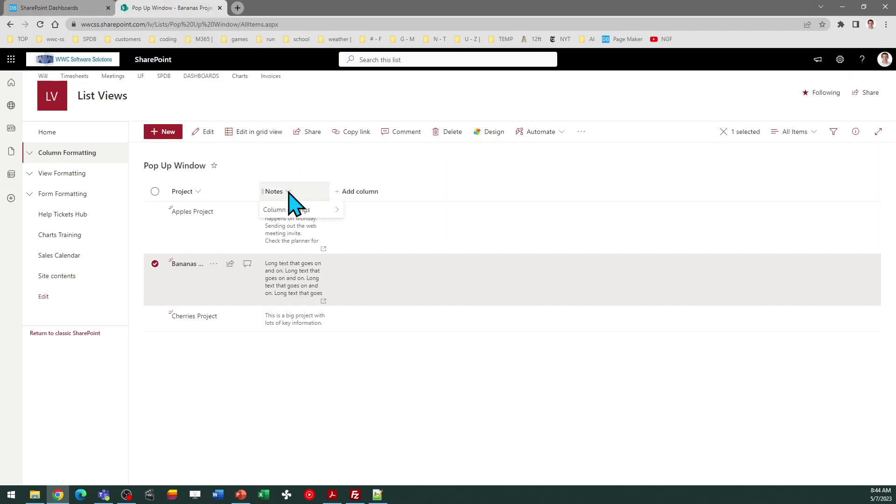
pyautogui.moveTo(300, 213)
pyautogui.click(376, 225)
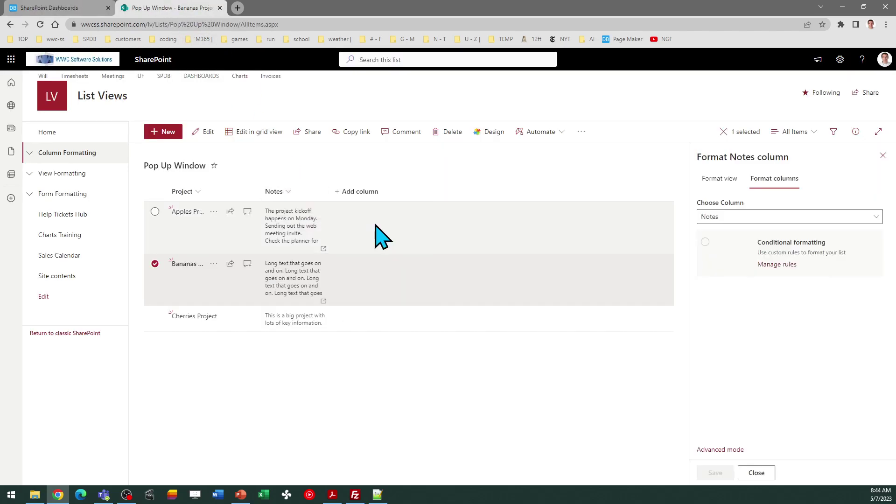
pyautogui.click(732, 450)
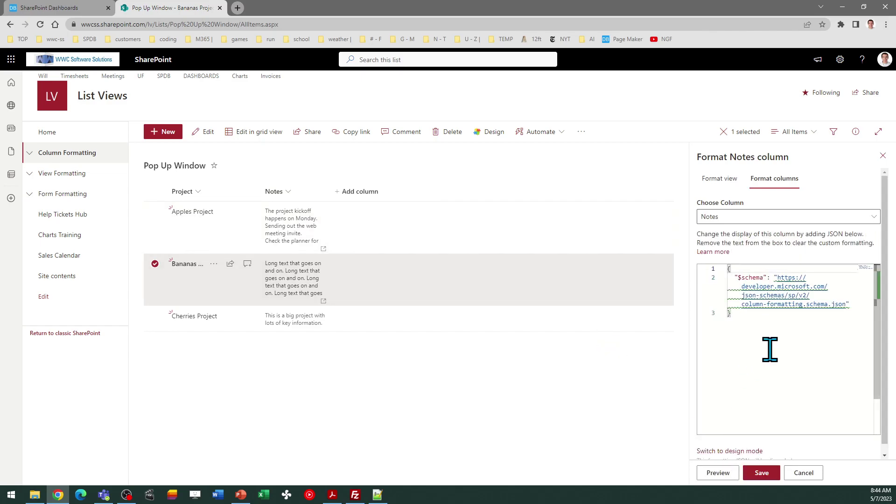
pyautogui.click(770, 349)
pyautogui.hotkey('ctrl', 'a')
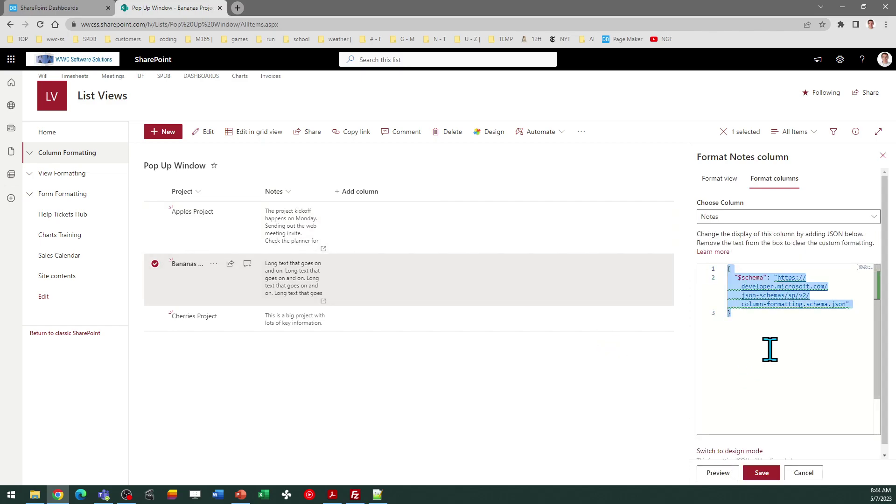
pyautogui.hotkey('ctrl', 'v')
pyautogui.click(762, 473)
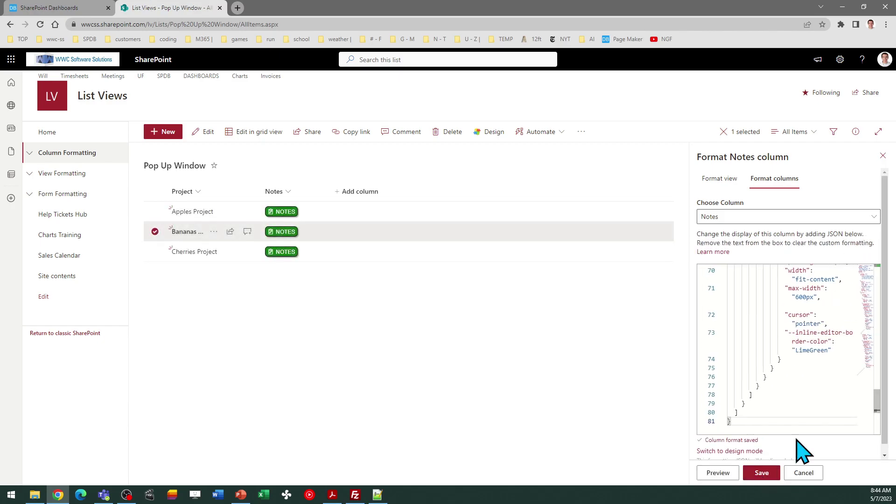
# Step: Close the formatting pane, open the Apples notes pop-up, and enlarge its inline edit box
pyautogui.click(884, 159)
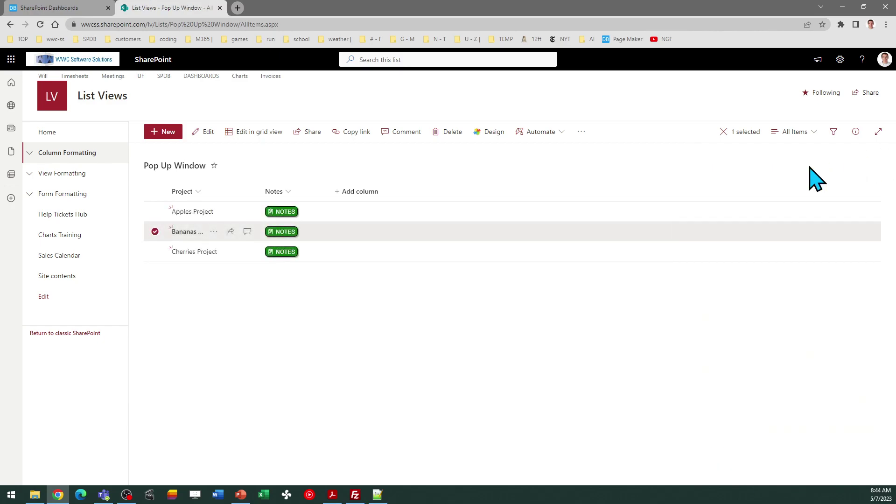
pyautogui.click(285, 213)
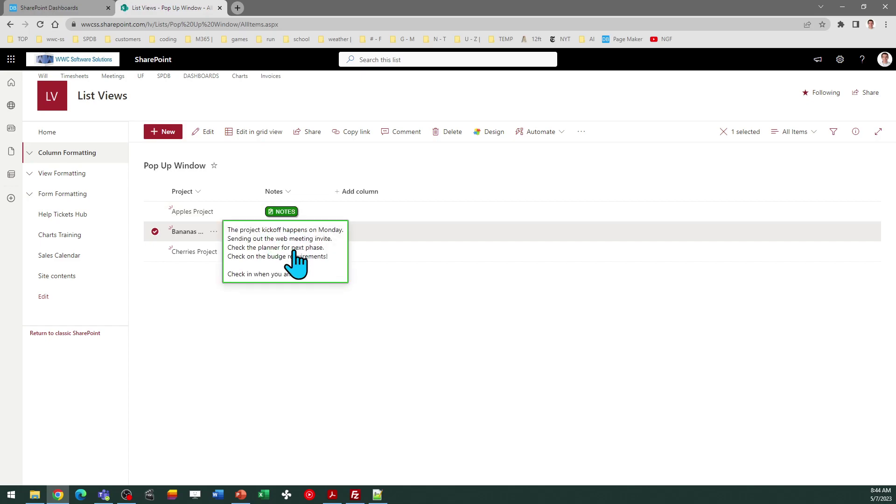
pyautogui.click(294, 255)
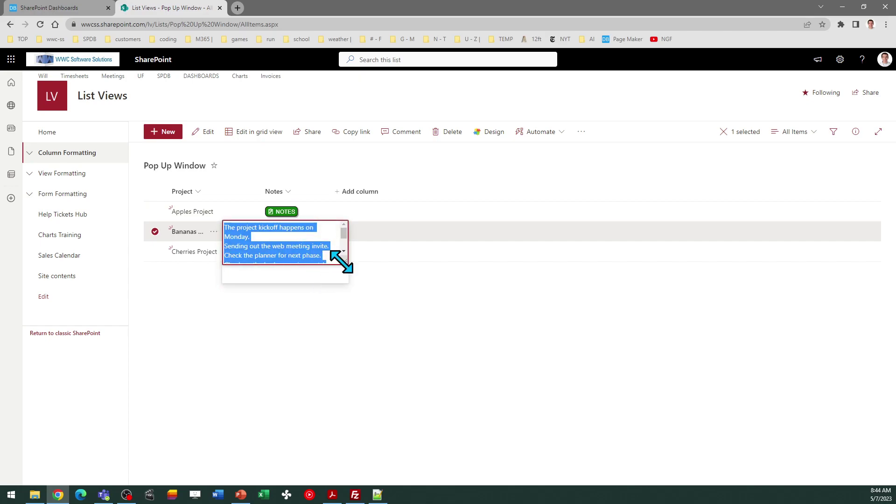
pyautogui.moveTo(342, 262); pyautogui.dragTo(360, 324)
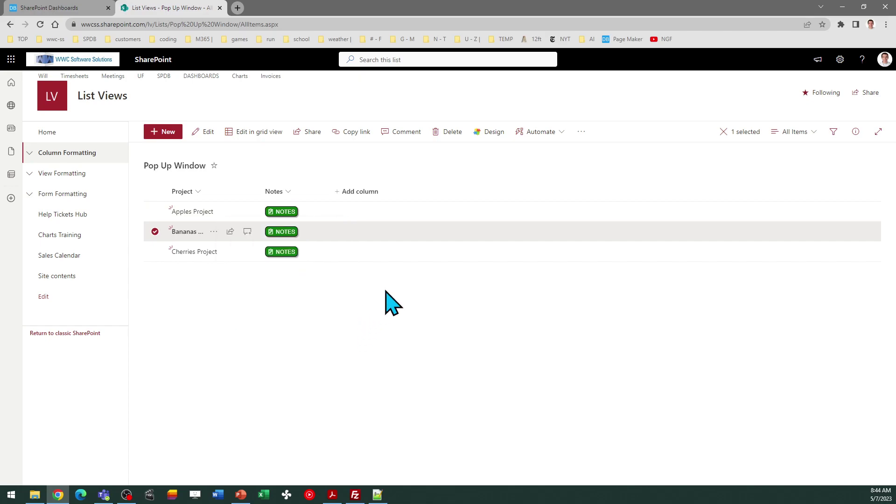
pyautogui.moveTo(281, 234)
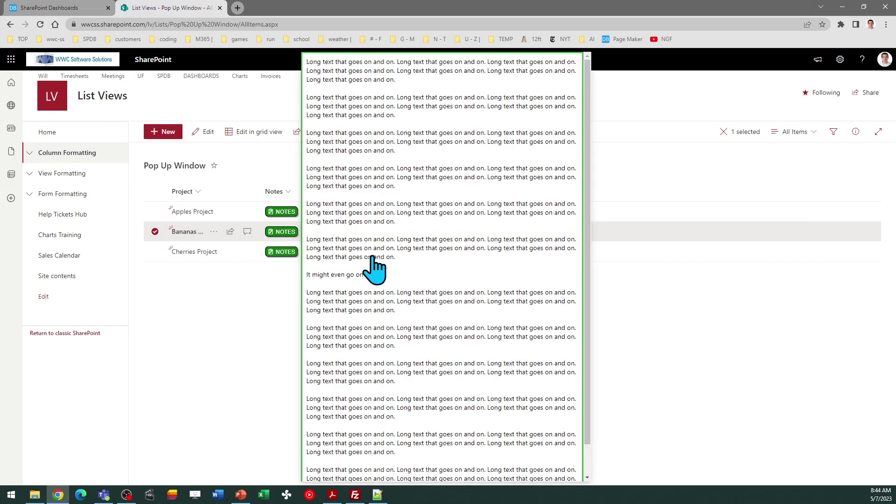
# Step: Clear the Bananas row selection and uncheck Inline Edit on the Dashboard Maker NOTES template
pyautogui.click(280, 300)
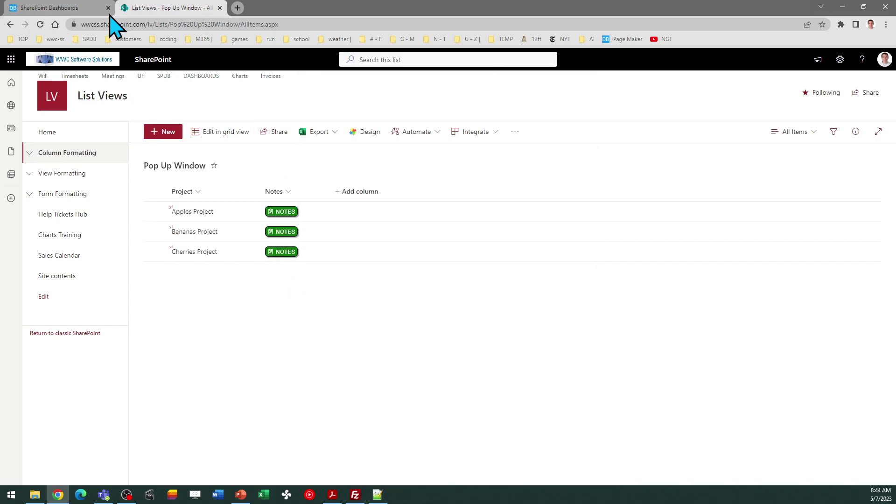
pyautogui.click(58, 7)
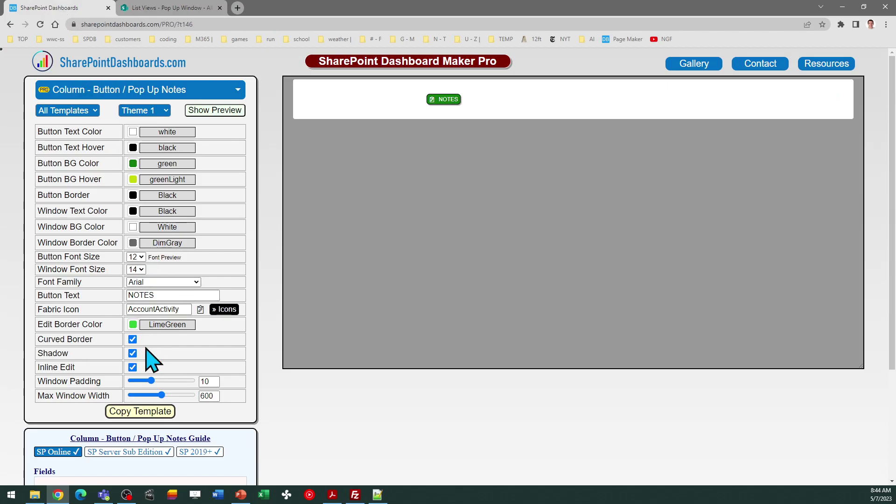
pyautogui.click(133, 368)
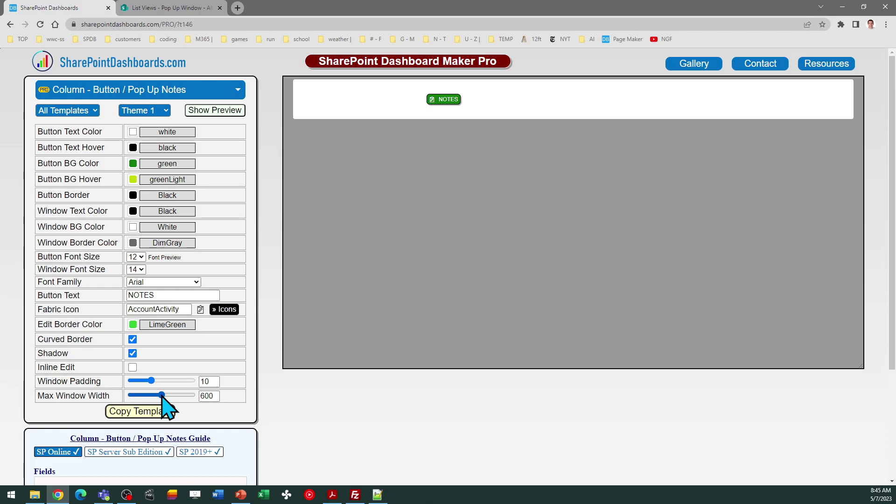
pyautogui.click(179, 8)
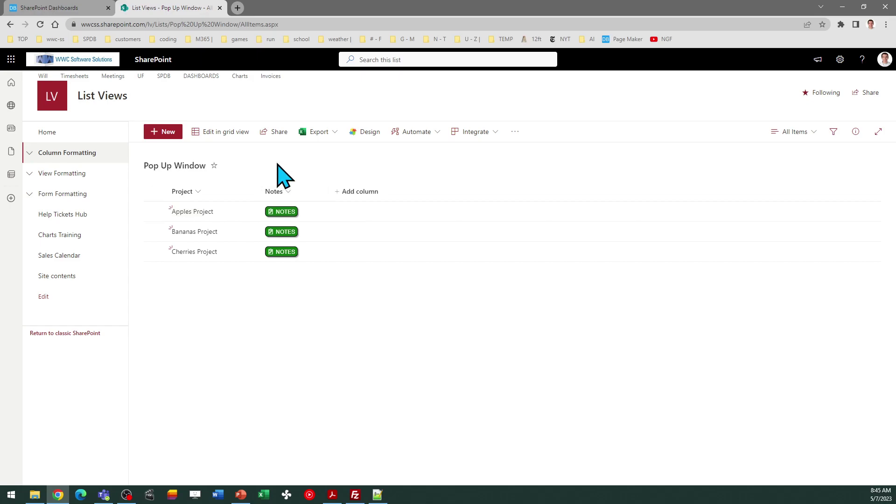
# Step: Return to Dashboard Maker and preview the NOTES pop-up with inline editing disabled
pyautogui.click(65, 14)
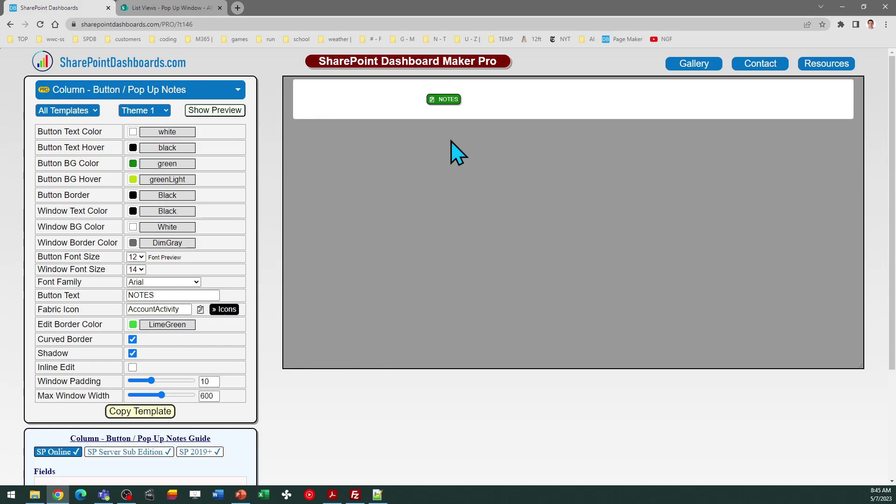
pyautogui.click(446, 100)
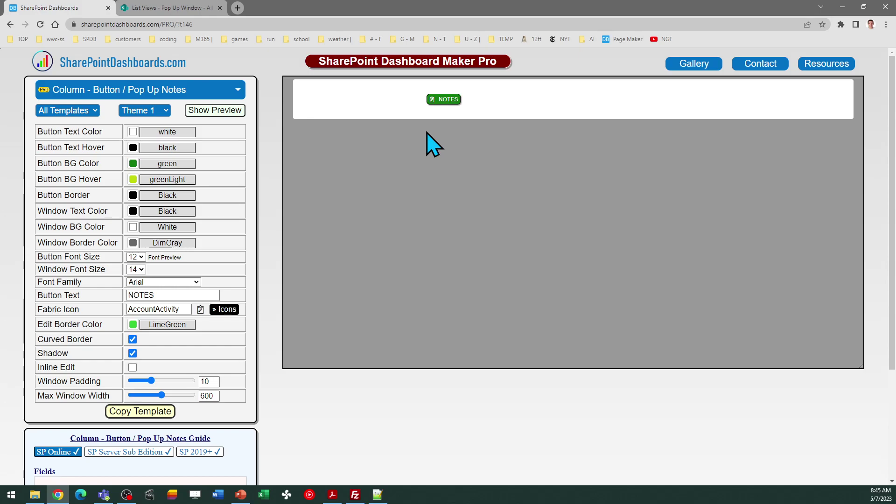